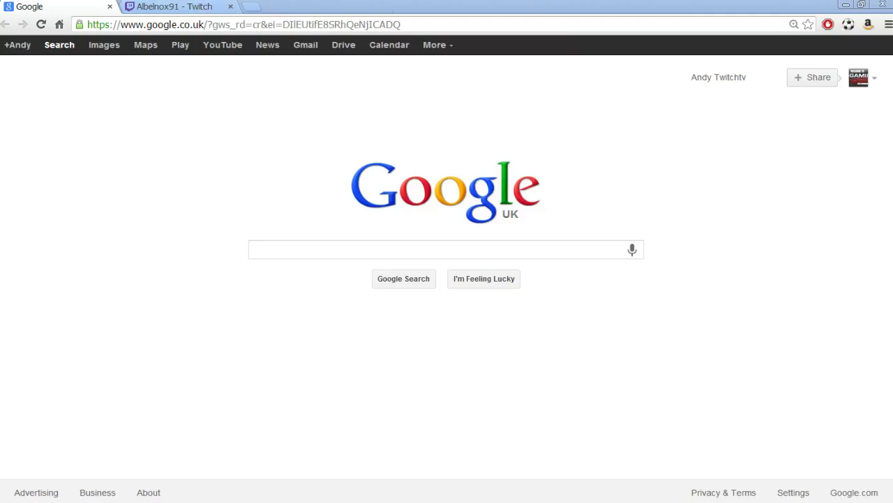
Search Google for 'vlc media player' and open the official VideoLAN VLC page
{"action": "left_click", "coordinate": [202, 25]}
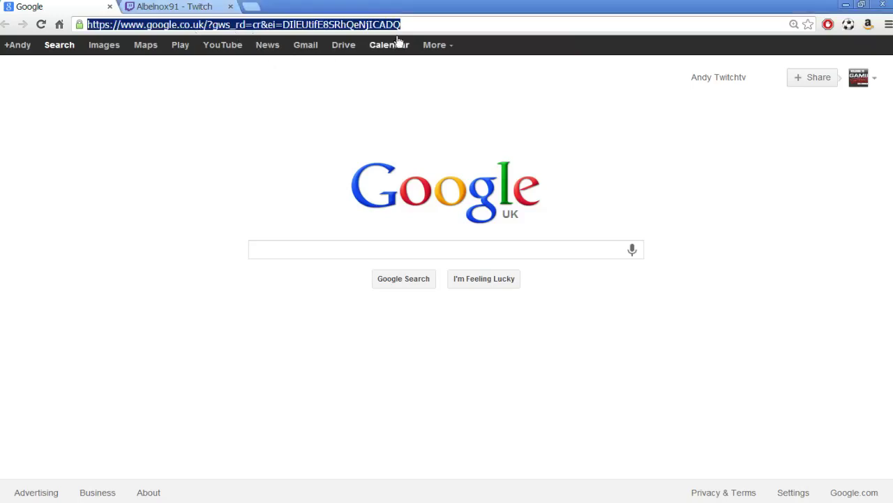
{"action": "key", "text": "BackSpace"}
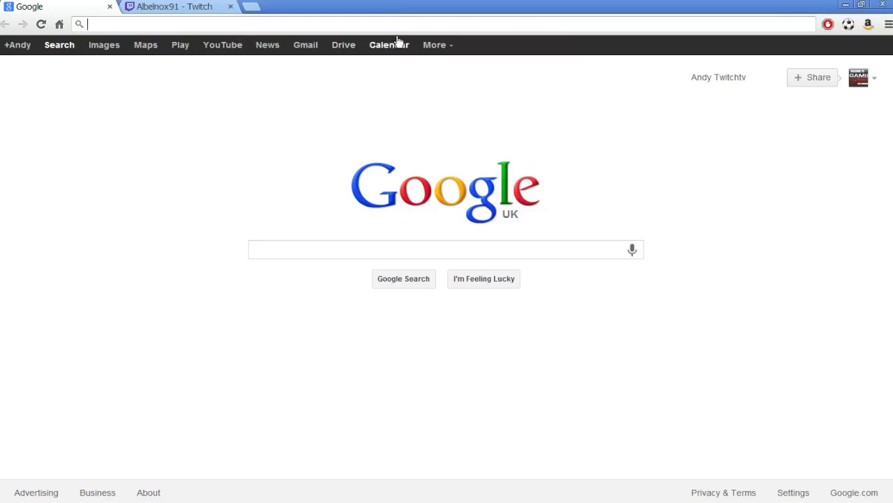
{"action": "type", "text": "vlc"}
{"action": "key", "text": "Return"}
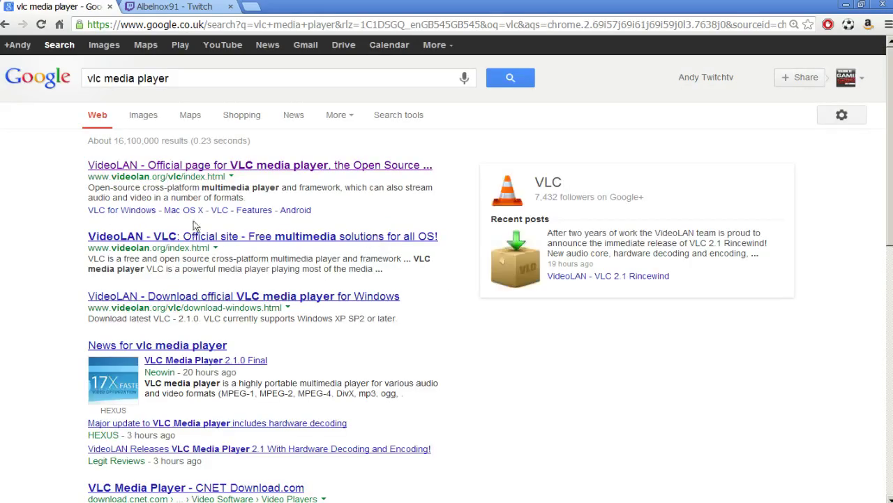
{"action": "left_click", "coordinate": [220, 165]}
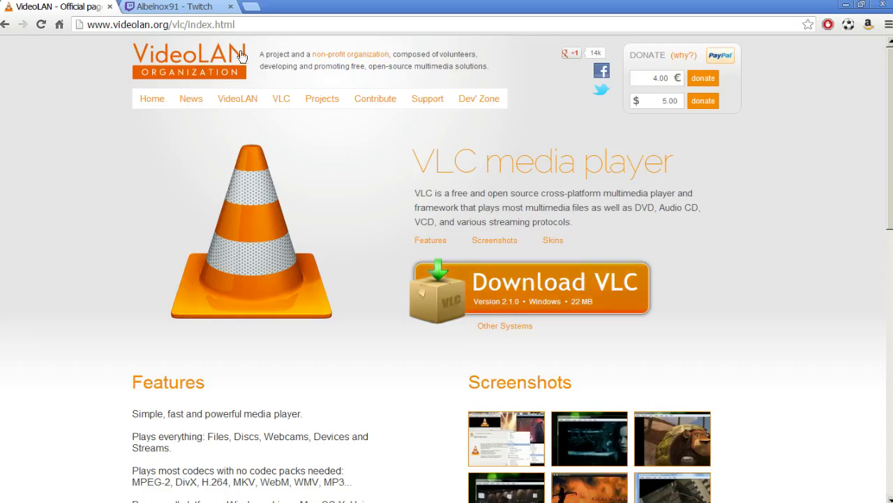
Search Google for the Chrome store and open the Chrome Web Store
{"action": "key", "text": "ctrl+l"}
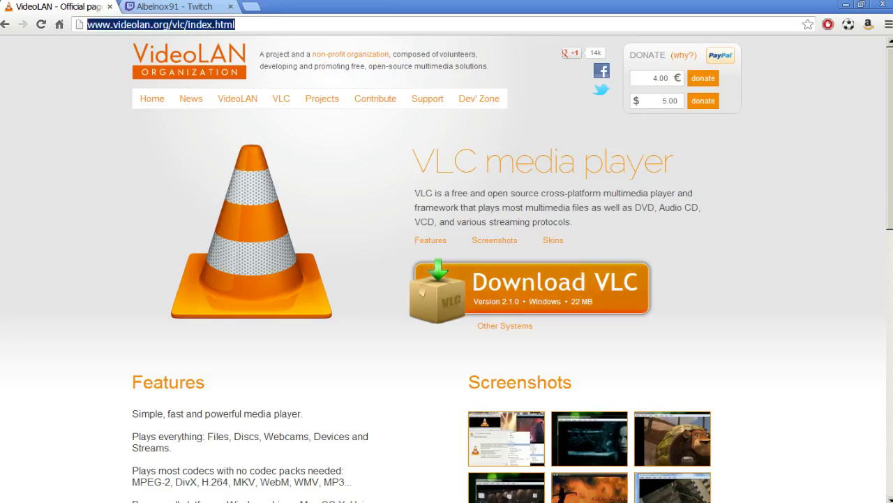
{"action": "type", "text": "goob"}
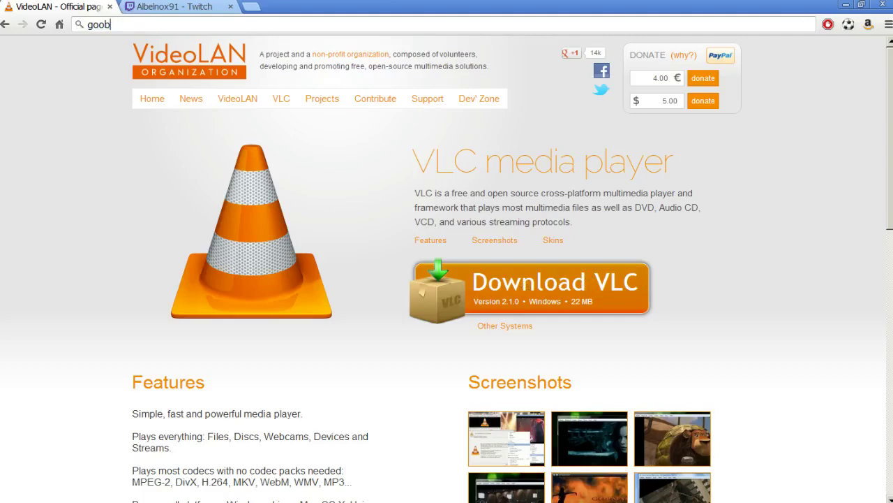
{"action": "type", "text": "le chrome store"}
{"action": "key", "text": "Return"}
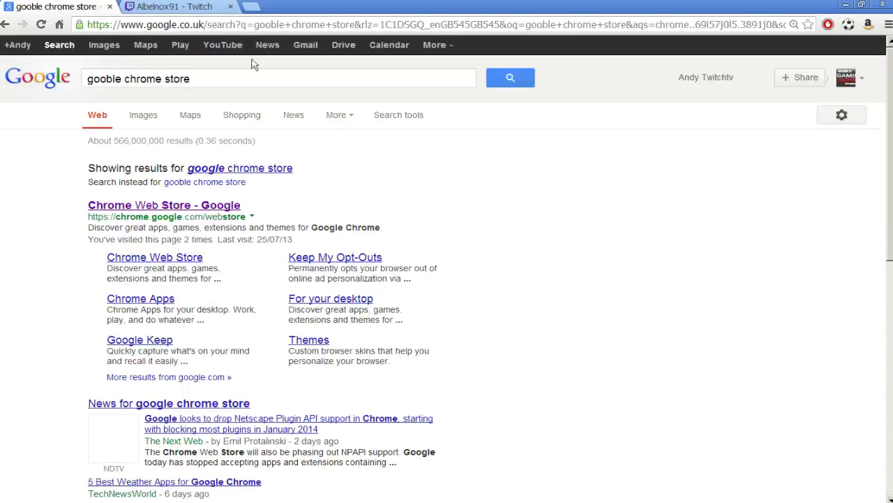
{"action": "left_click", "coordinate": [174, 206]}
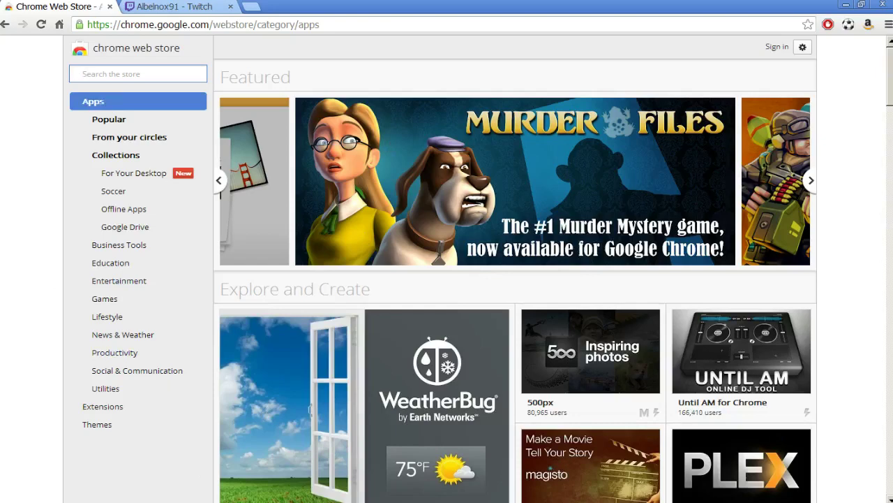
Search the store for 'bettertwitchtv', check BetterTTV shows Added to Chrome, and close its details
{"action": "type", "text": "be"}
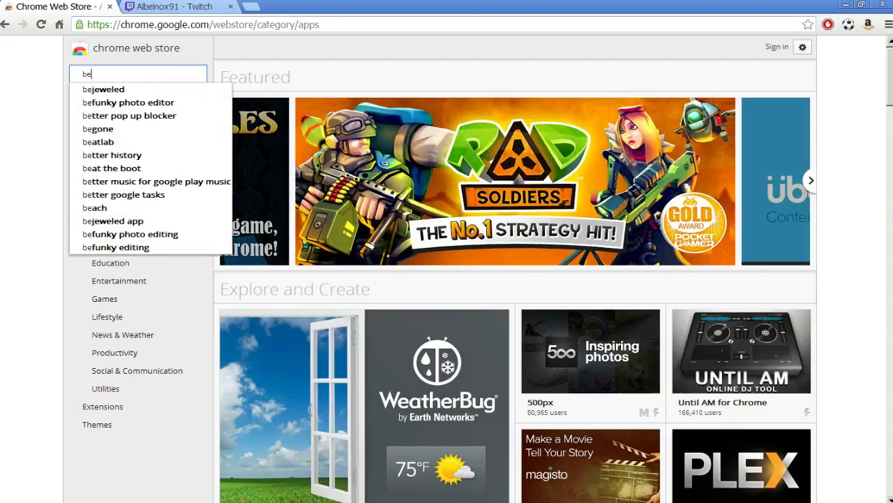
{"action": "type", "text": "tter"}
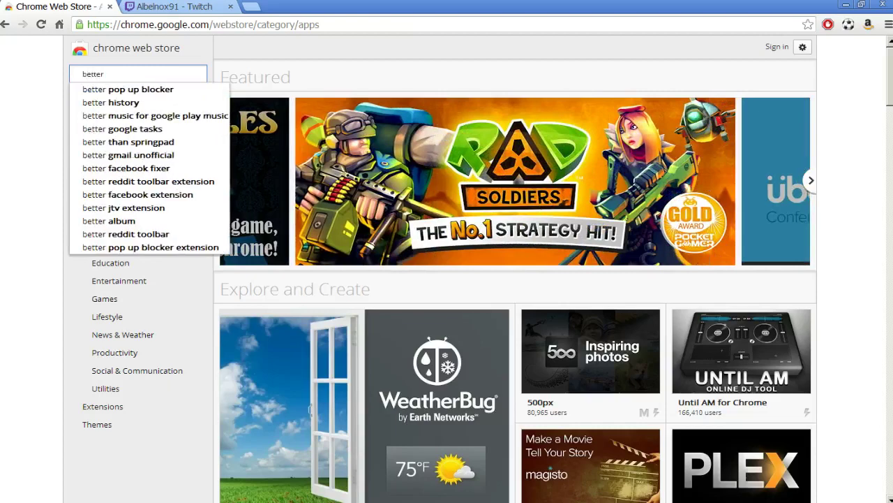
{"action": "type", "text": "twitchtv"}
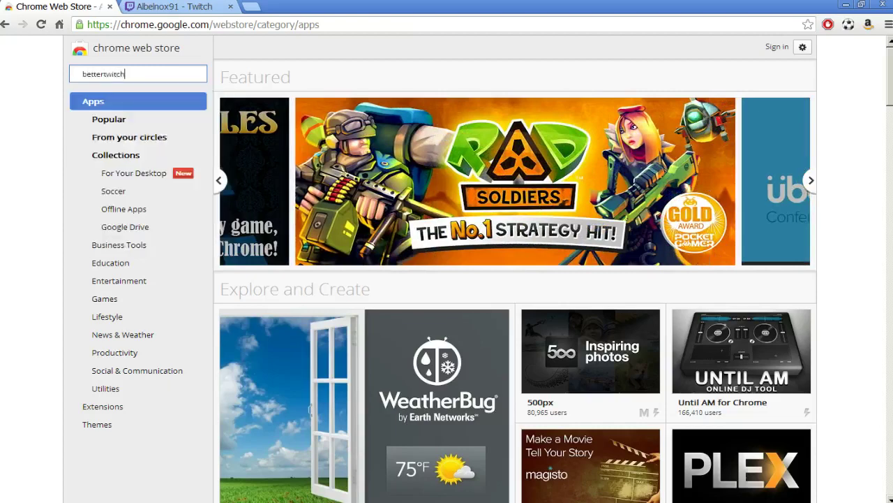
{"action": "key", "text": "Return"}
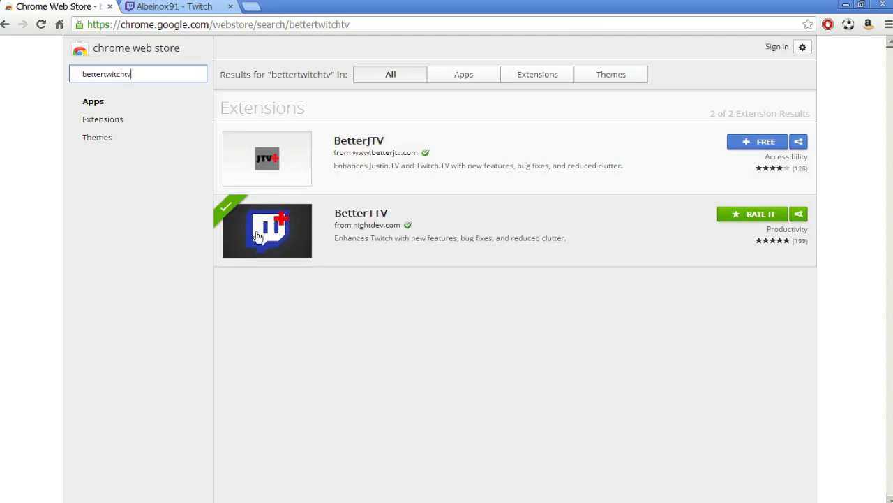
{"action": "left_click", "coordinate": [276, 239]}
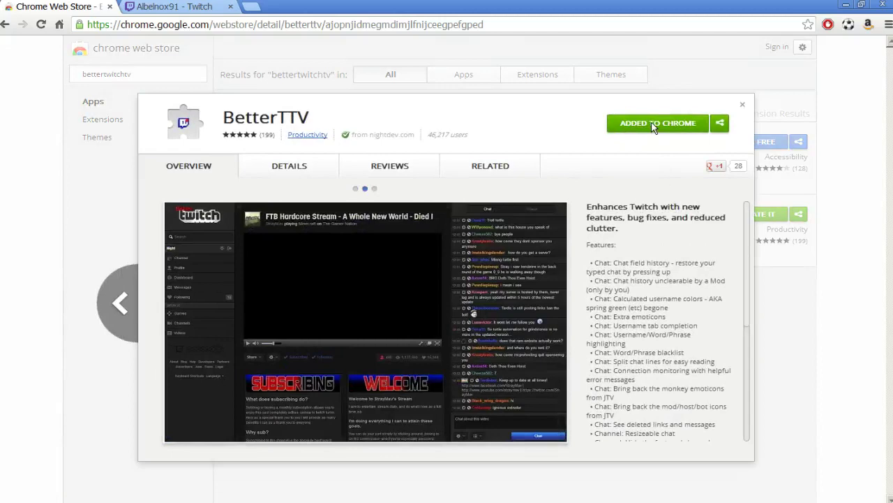
{"action": "left_click", "coordinate": [742, 104]}
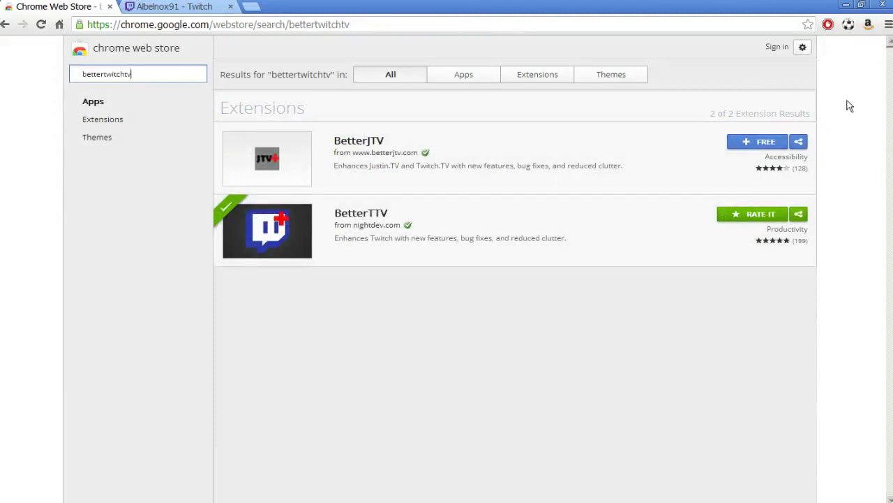
{"action": "left_click", "coordinate": [889, 27]}
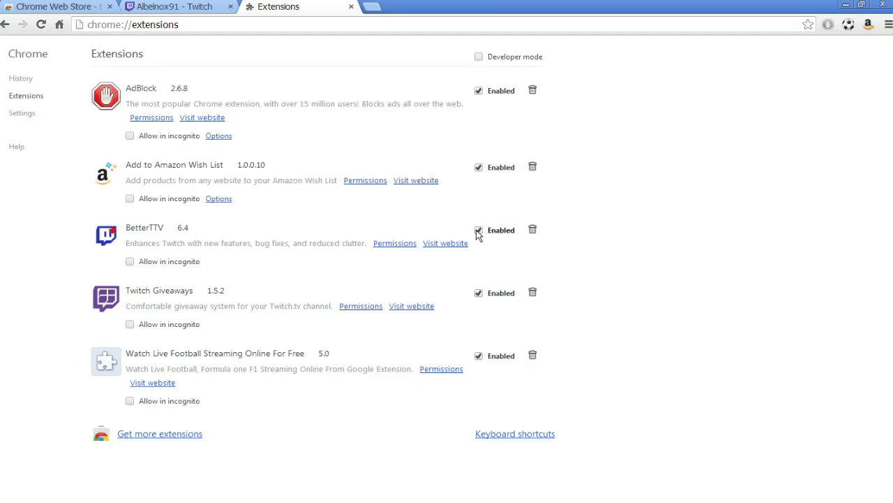
{"action": "left_click", "coordinate": [352, 7]}
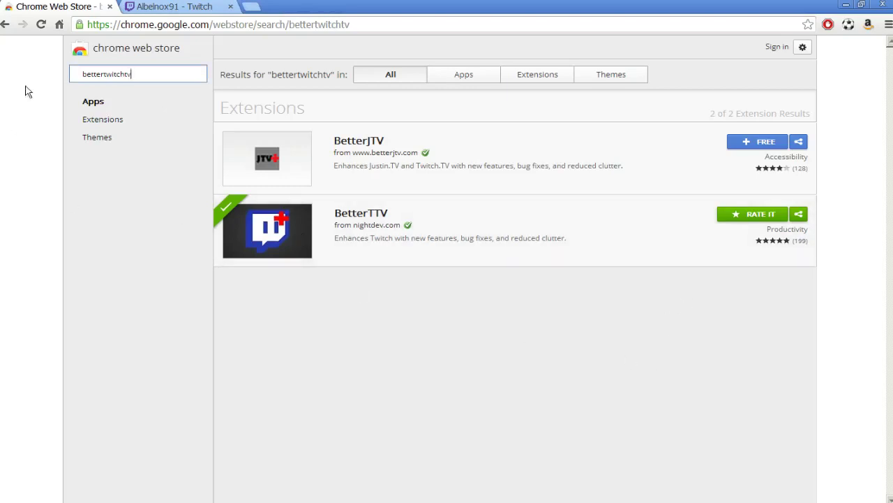
Begin a 'vlc media' search in the address bar, then return to the Twitch stream tab
{"action": "left_click", "coordinate": [274, 27]}
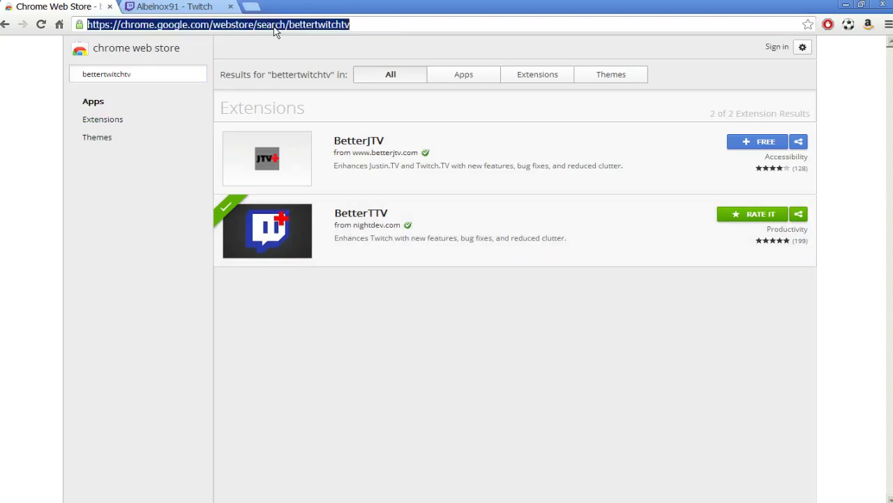
{"action": "type", "text": "vlc media"}
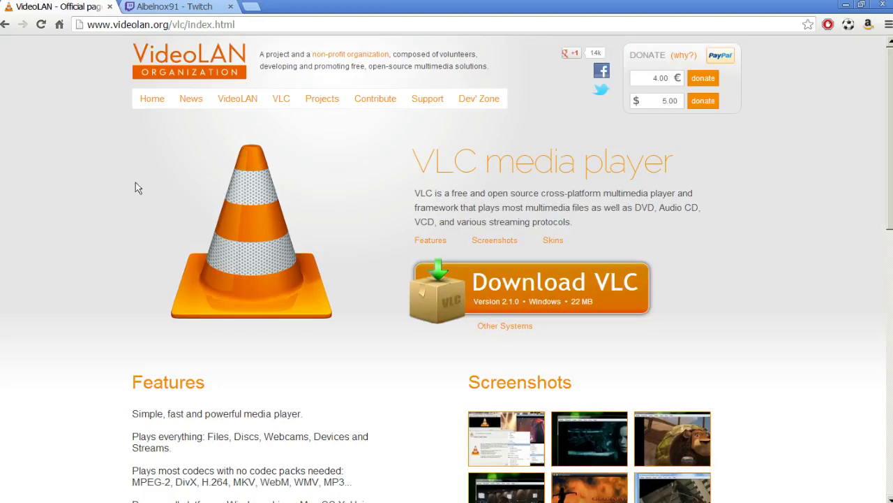
{"action": "left_click", "coordinate": [148, 7]}
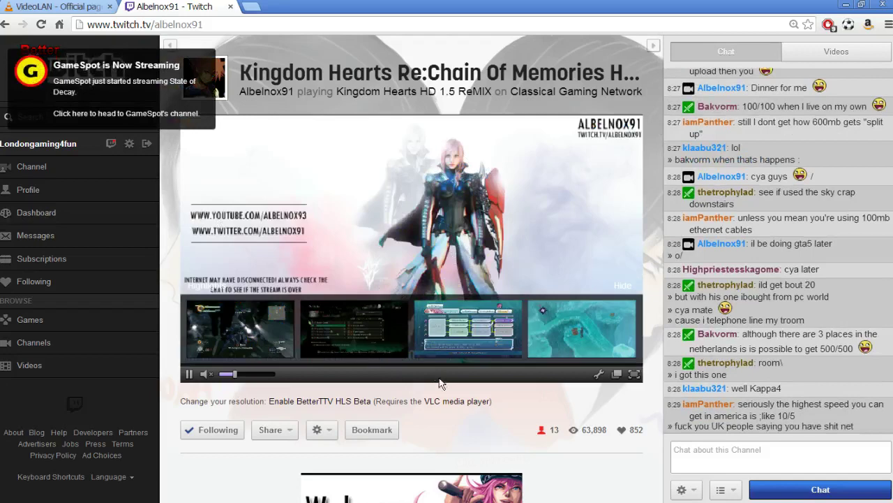
In BetterTTV Settings, set HLS Transcoding to On, leave DarkenTTV off, and close settings
{"action": "left_click", "coordinate": [687, 492]}
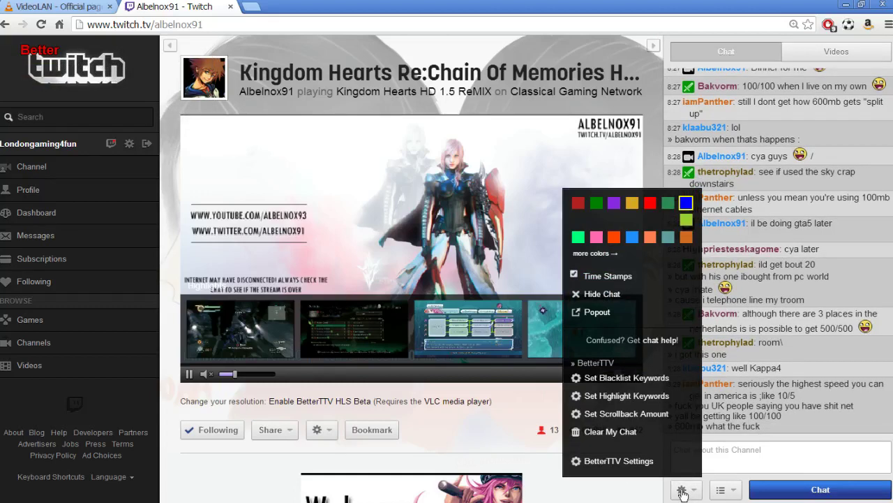
{"action": "left_click", "coordinate": [619, 462]}
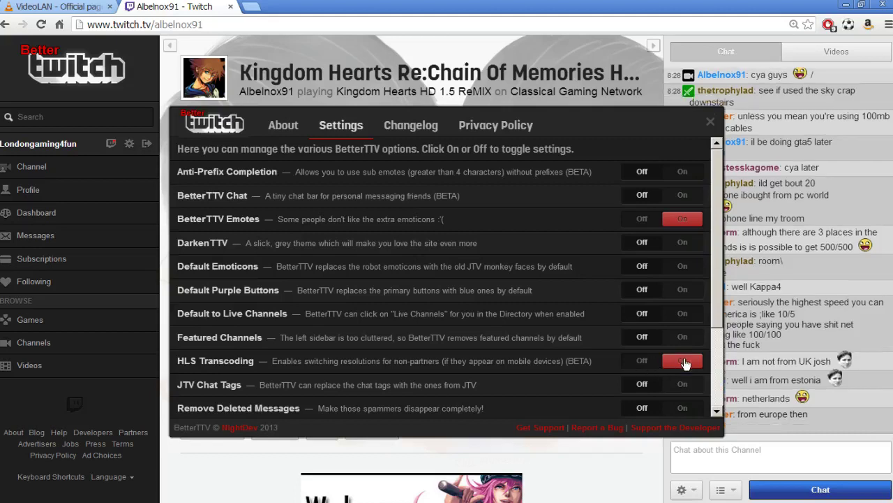
{"action": "left_click_drag", "start_coordinate": [723, 324], "coordinate": [722, 404]}
{"action": "scroll", "coordinate": [223, 250], "scroll_direction": "up", "scroll_amount": 4}
{"action": "left_click", "coordinate": [683, 243]}
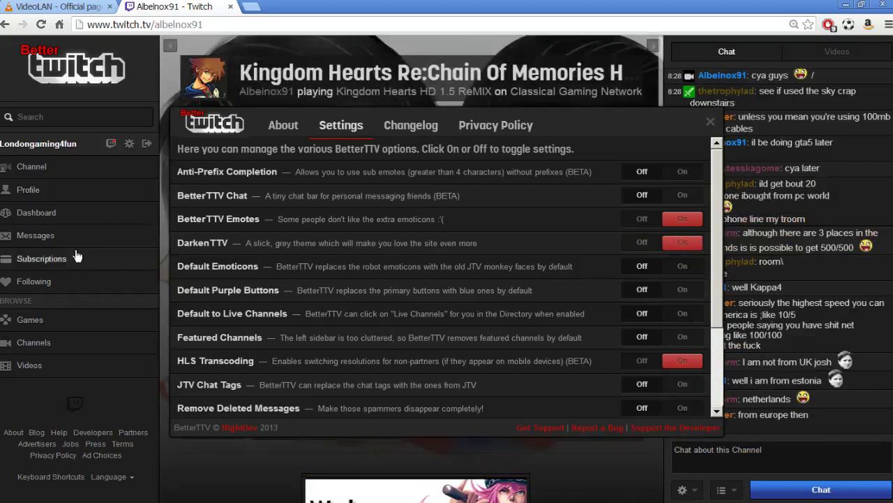
{"action": "left_click", "coordinate": [642, 243]}
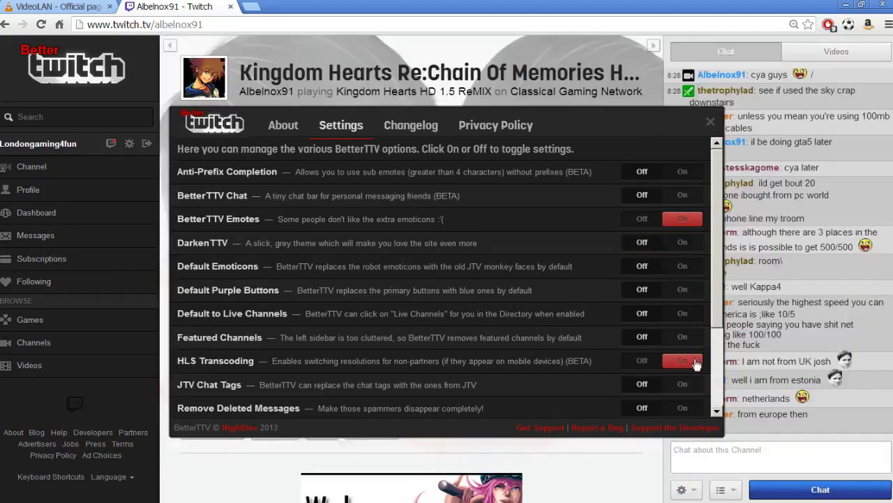
{"action": "left_click", "coordinate": [711, 121]}
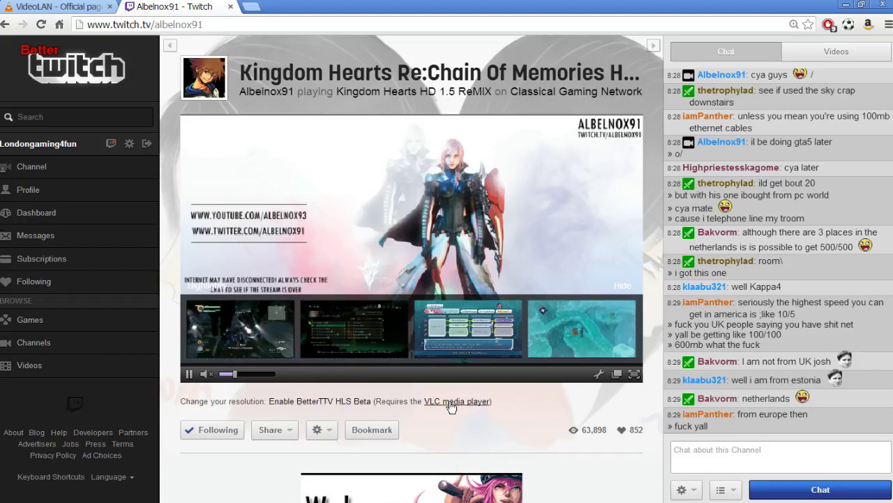
Try 'Enable BetterTTV HLS Beta' under the video, then go to the Following page
{"action": "left_click", "coordinate": [316, 405]}
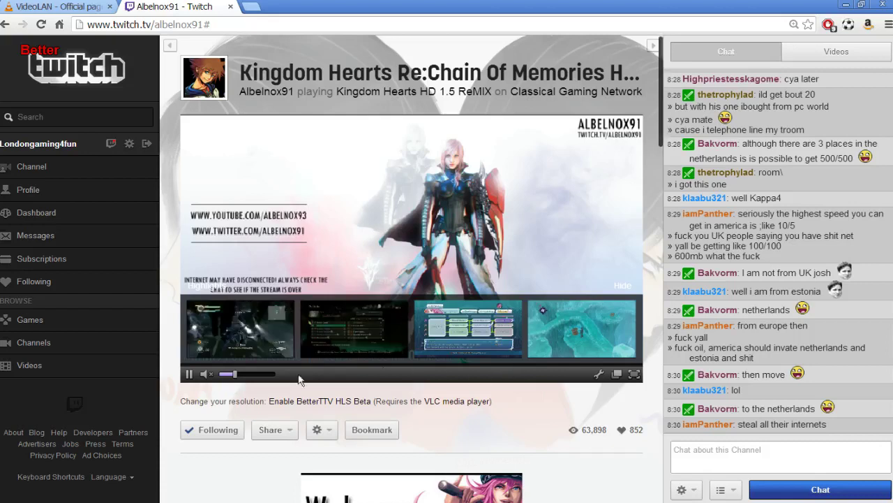
{"action": "left_click", "coordinate": [76, 286]}
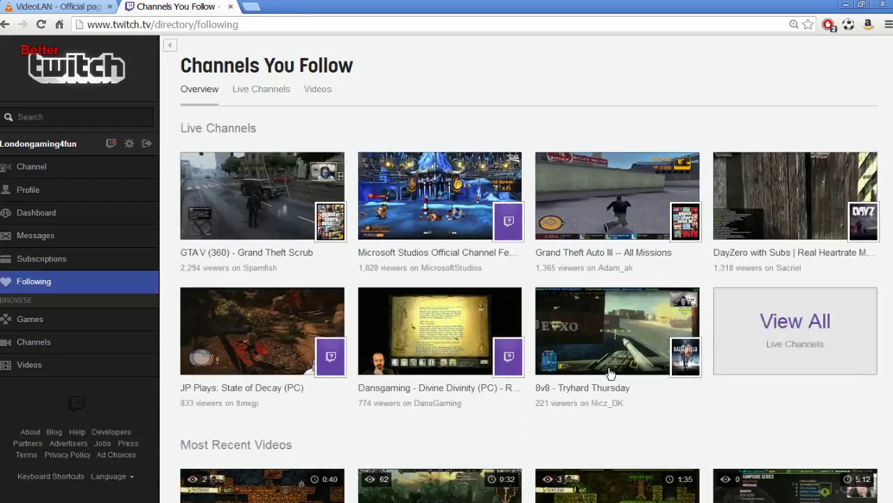
Browse followed live channels and open the '7 GTAV missions left!' JonOfAllGames stream
{"action": "left_click", "coordinate": [817, 337]}
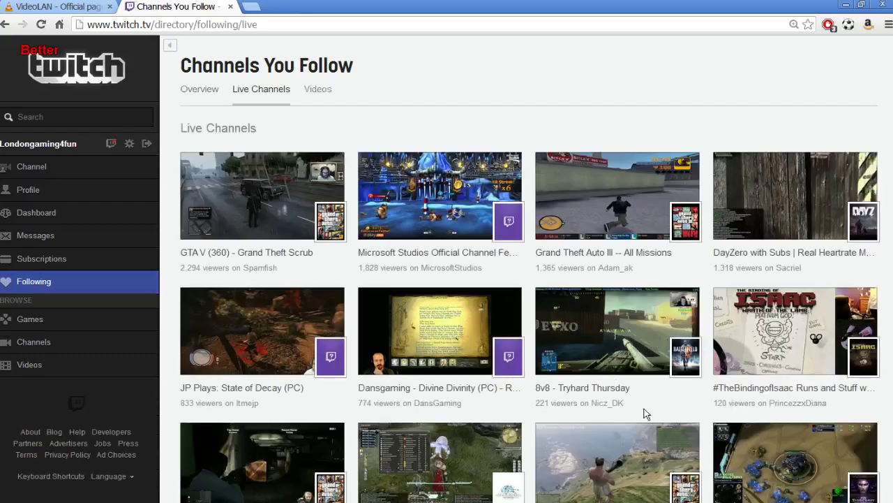
{"action": "scroll", "coordinate": [651, 408], "scroll_direction": "down", "scroll_amount": 3}
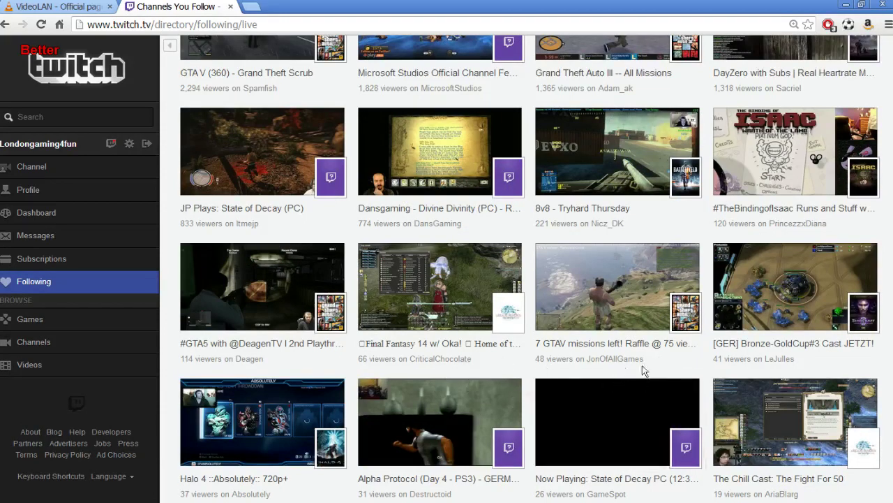
{"action": "scroll", "coordinate": [661, 368], "scroll_direction": "down", "scroll_amount": 3}
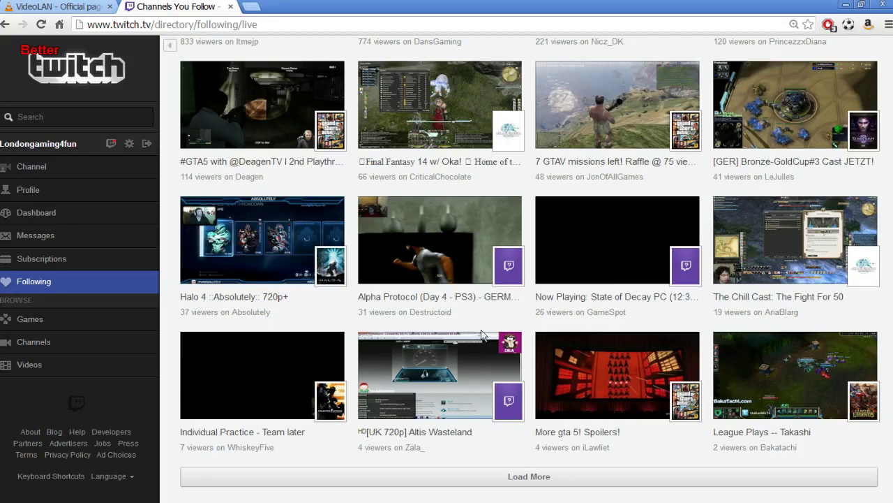
{"action": "scroll", "coordinate": [504, 334], "scroll_direction": "up", "scroll_amount": 3}
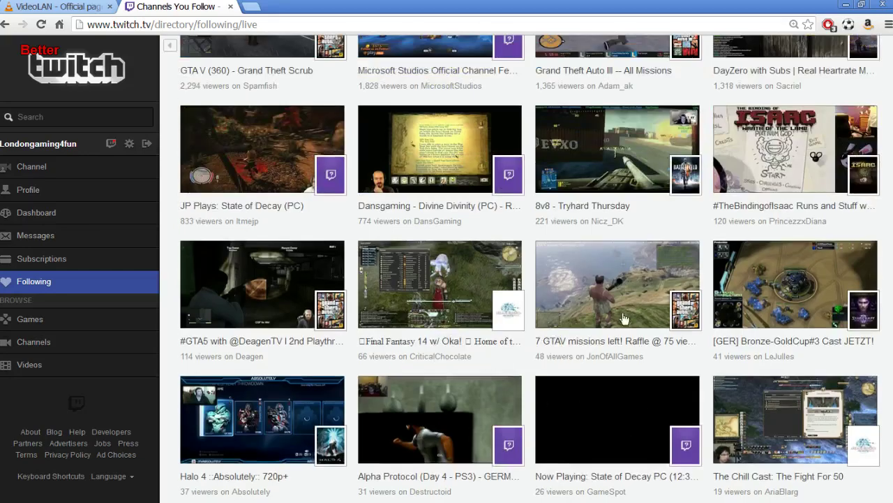
{"action": "left_click", "coordinate": [632, 289]}
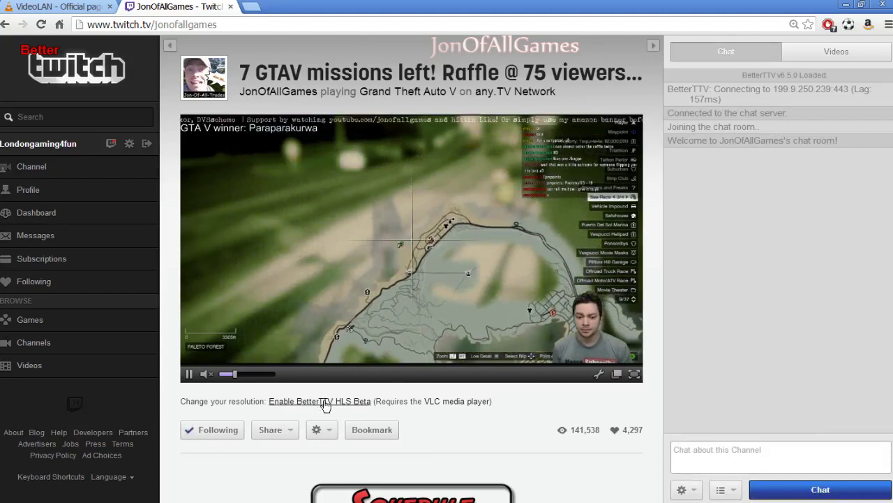
Enable the HLS Beta to show High 720p, Medium 360p and Low 226p links, then pick a lower resolution
{"action": "left_click", "coordinate": [325, 401]}
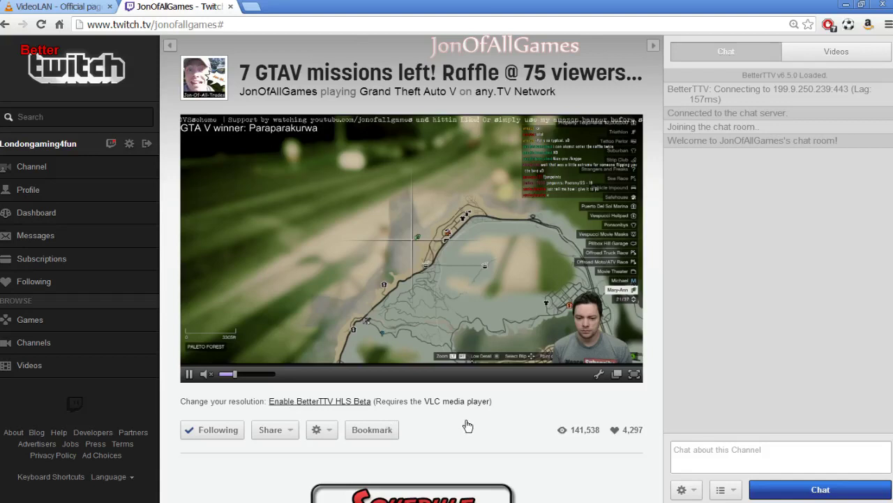
{"action": "left_click", "coordinate": [340, 404]}
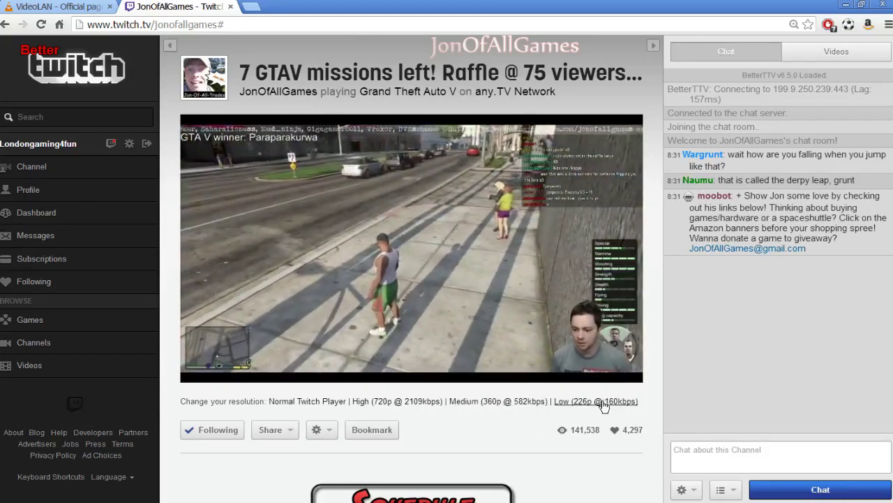
{"action": "left_click", "coordinate": [489, 402]}
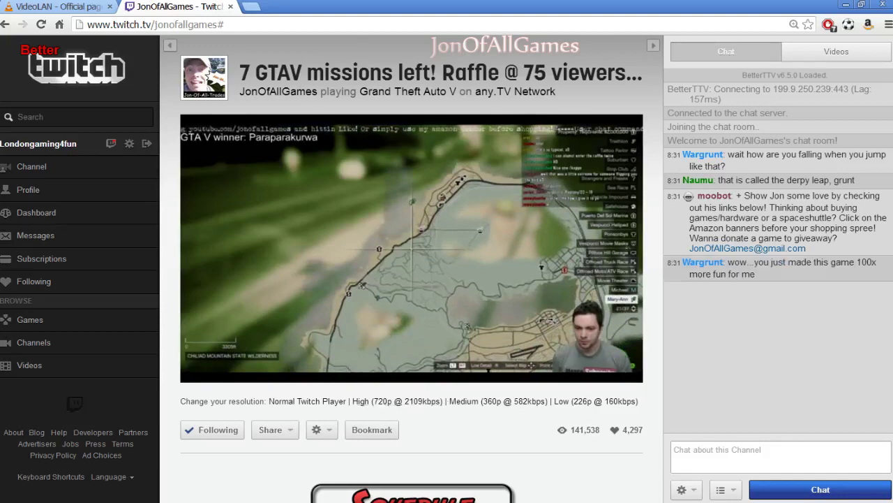
{"action": "mouse_move", "coordinate": [525, 372]}
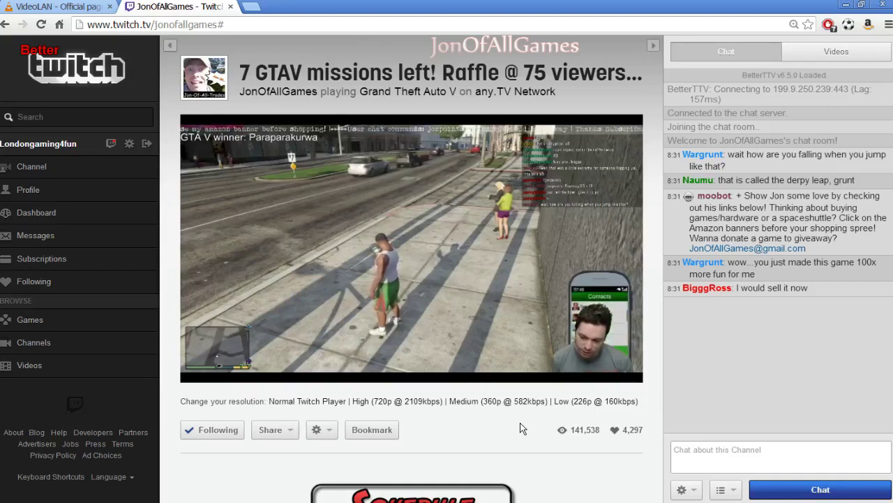
{"action": "mouse_move", "coordinate": [502, 353]}
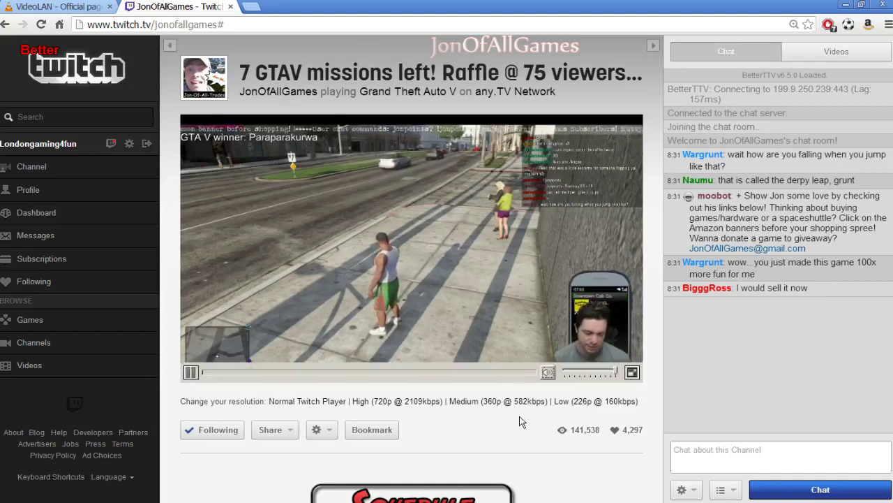